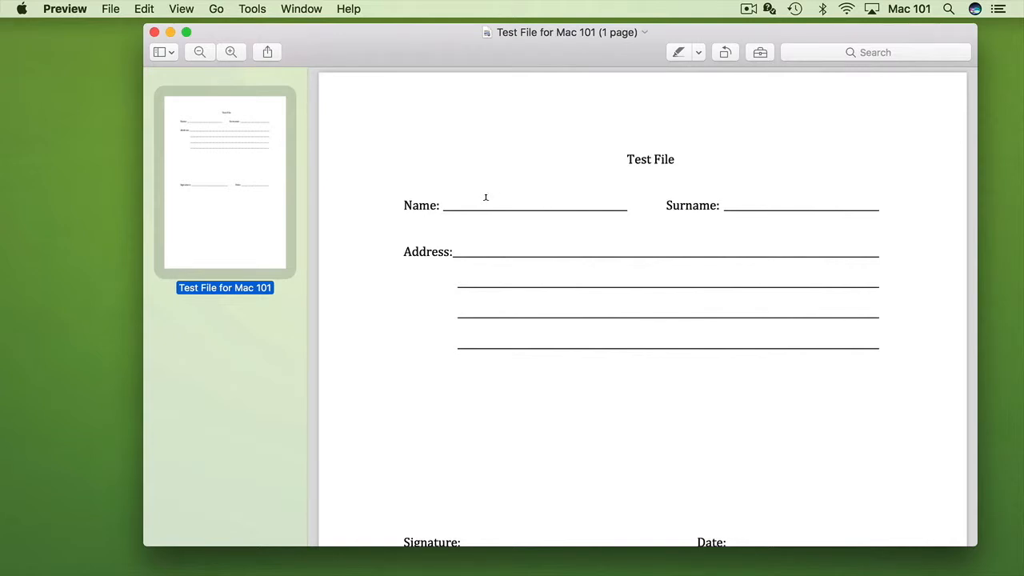
Add a text box on the Name line and type the person's first name into it.
click(485, 198)
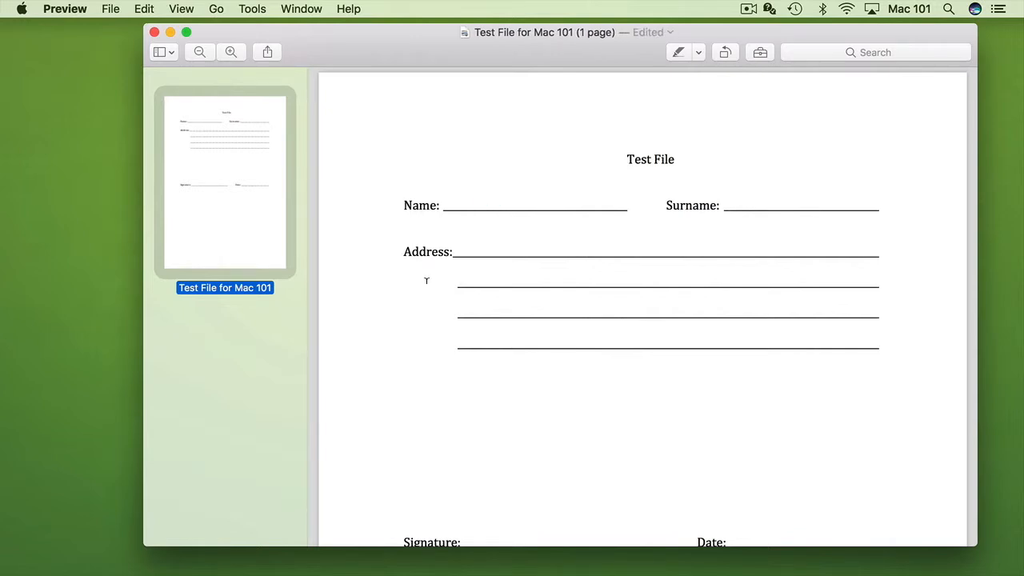
click(760, 51)
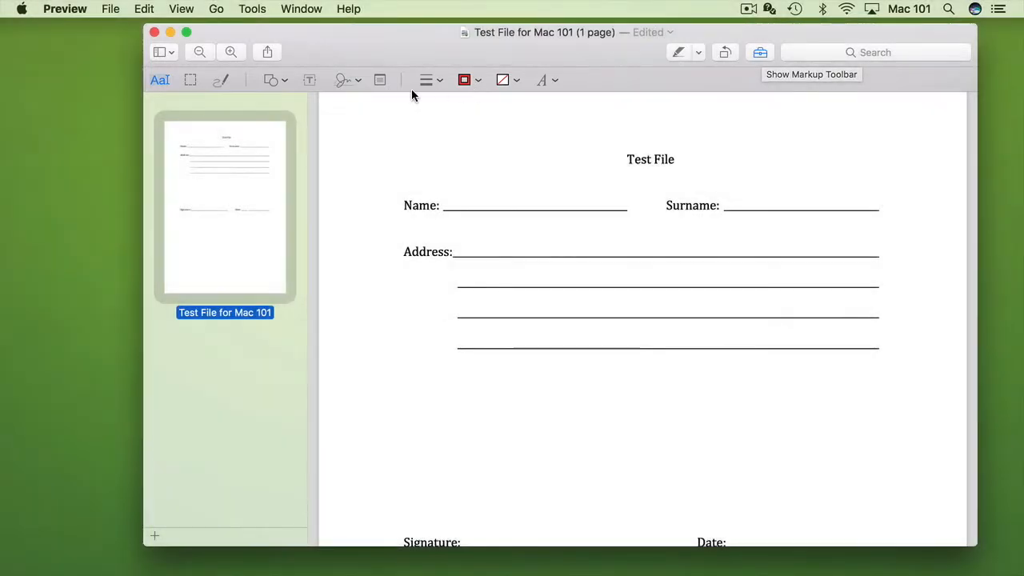
click(309, 80)
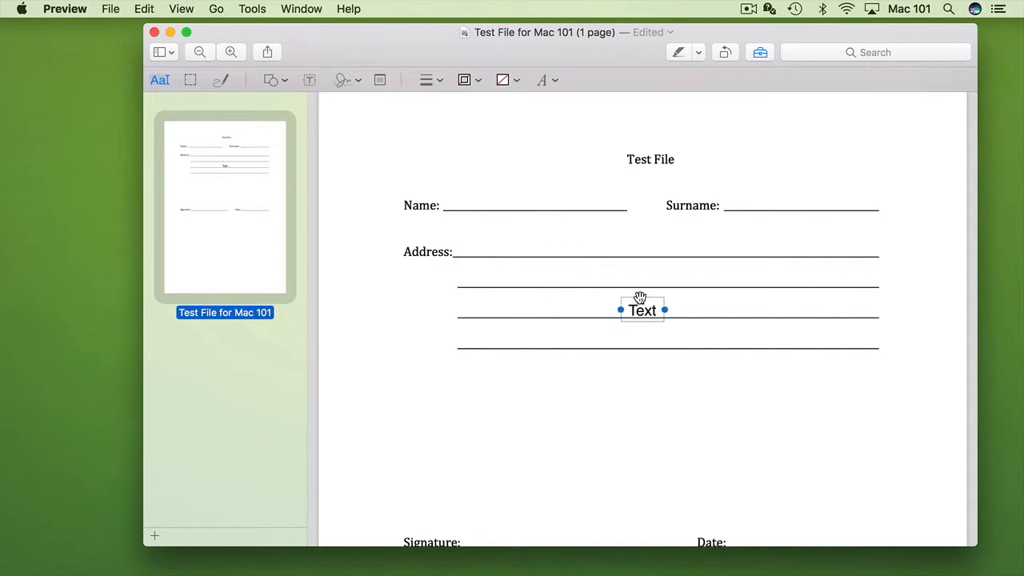
drag(640, 298, 508, 192)
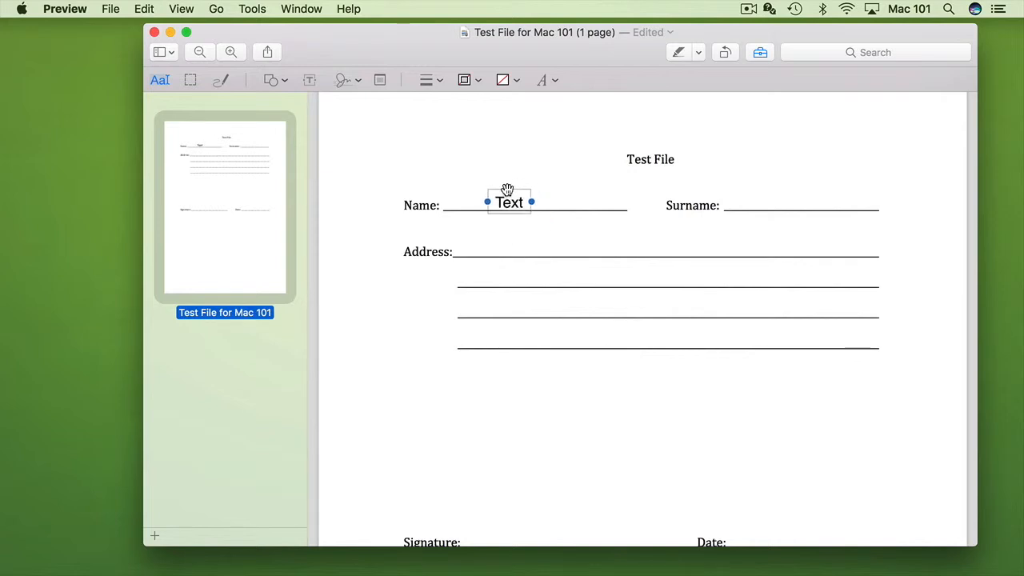
double_click(516, 204)
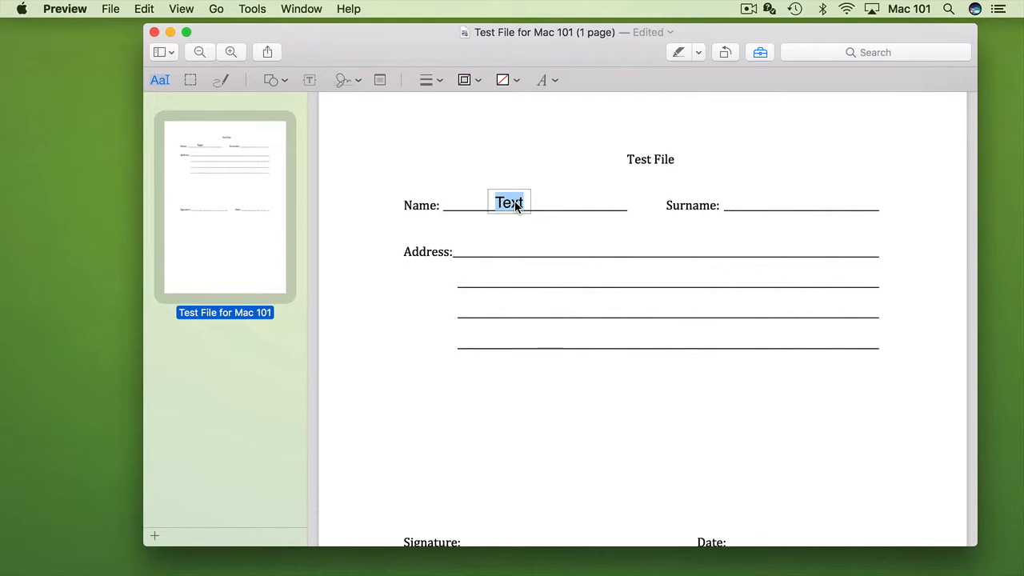
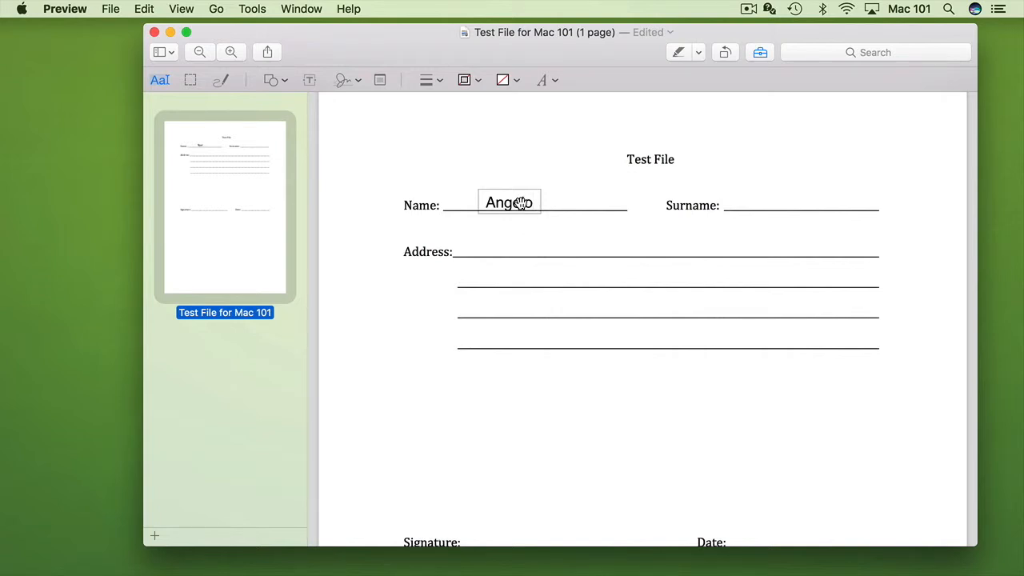
double_click(521, 203)
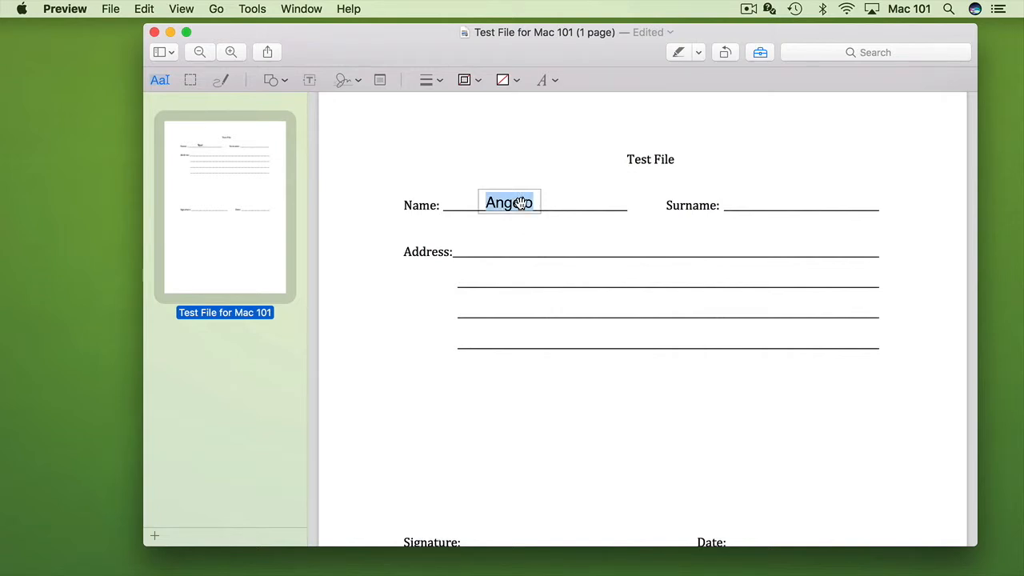
Format the first name as bold 13 pt in black, then place a text box on the Surname line.
click(555, 82)
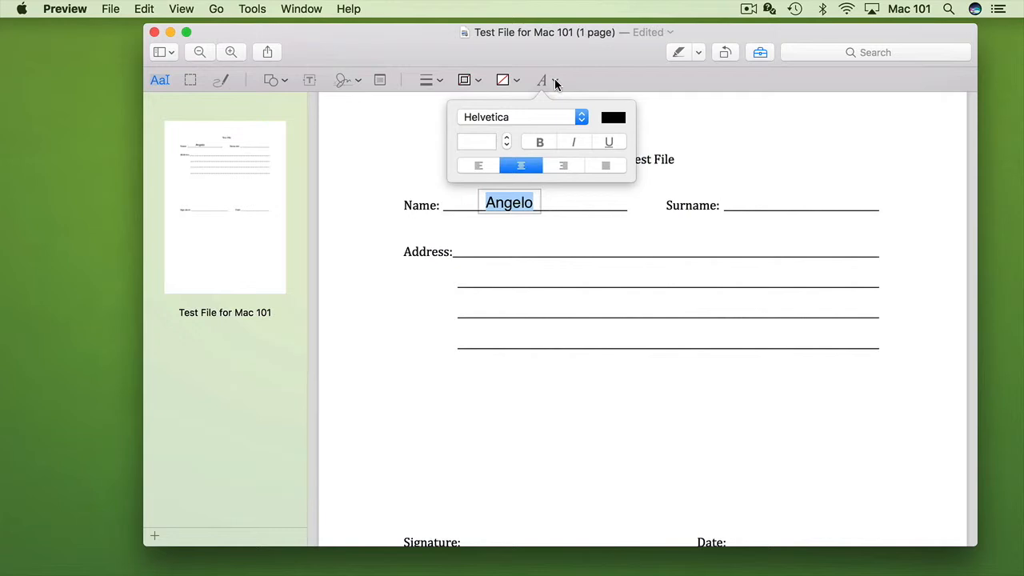
click(473, 136)
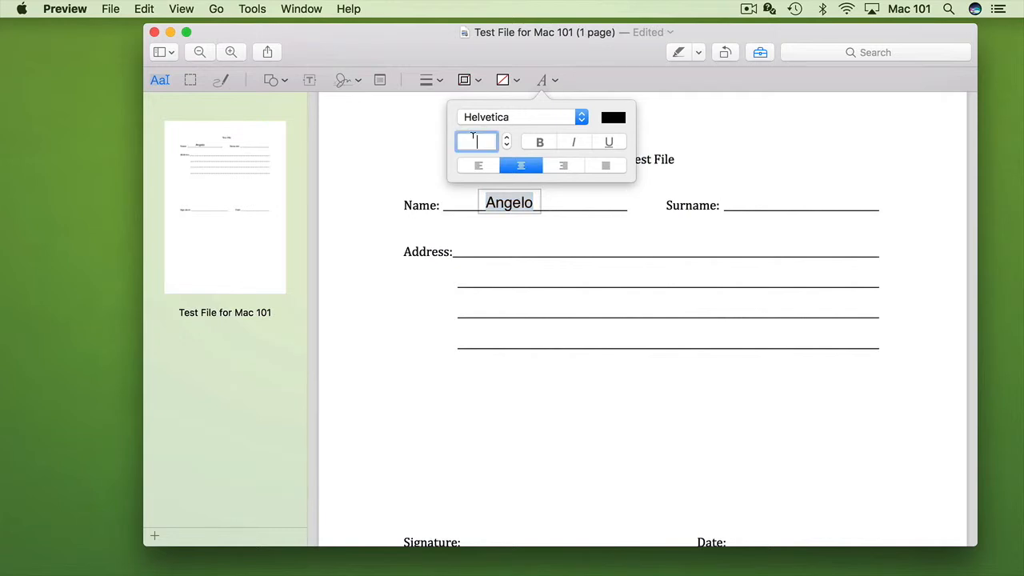
text(13)
key(Return)
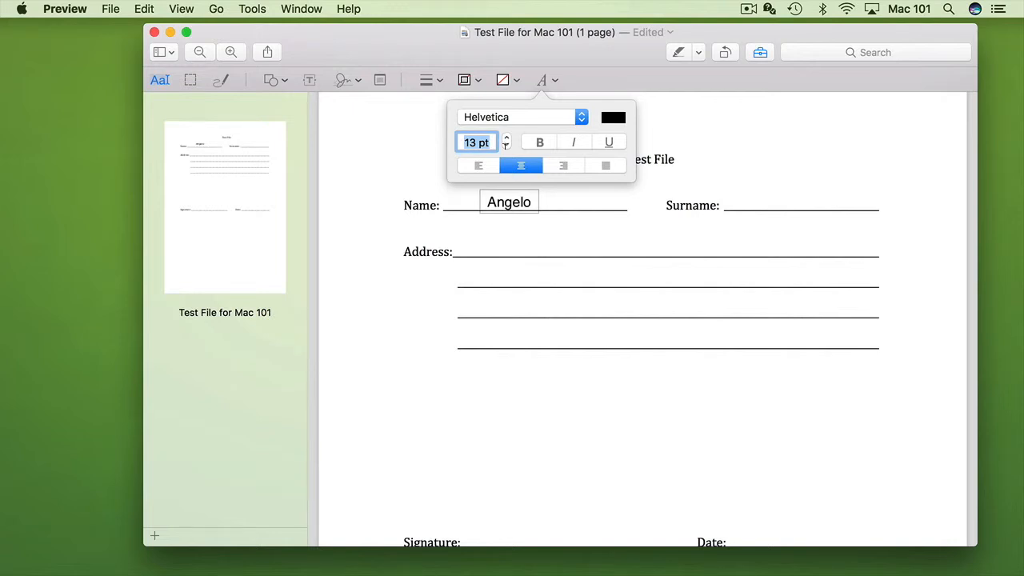
click(539, 143)
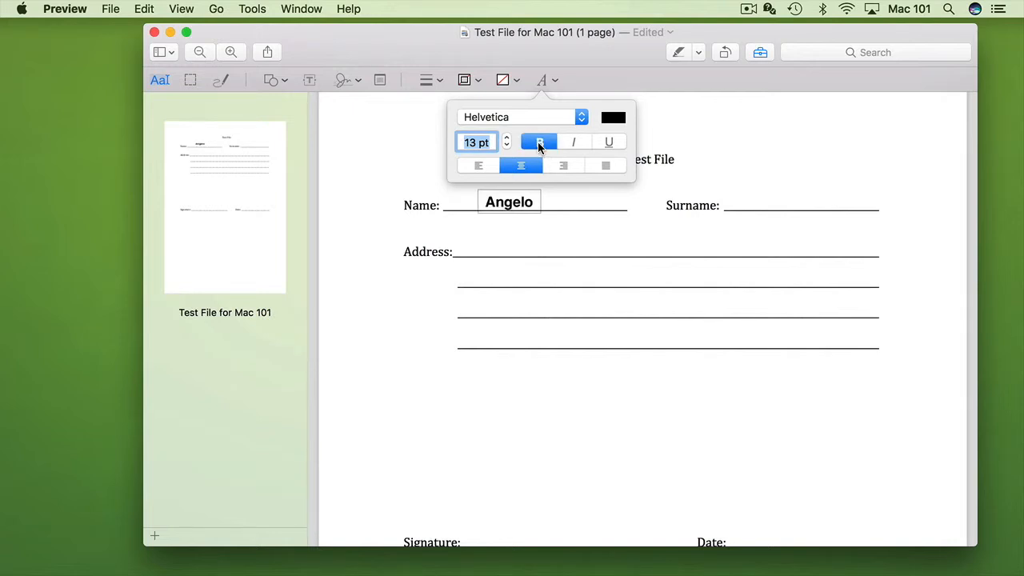
click(614, 118)
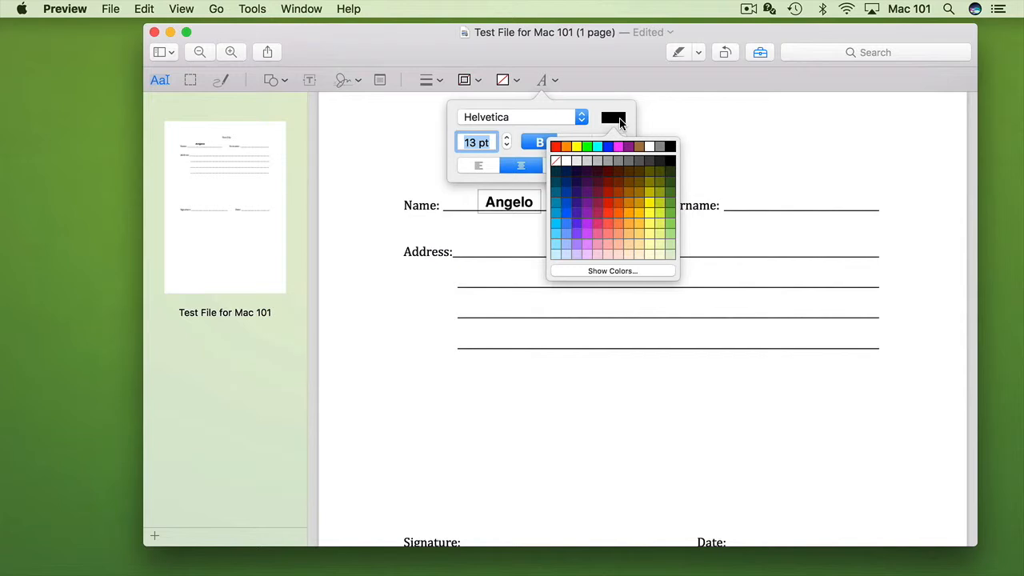
click(620, 123)
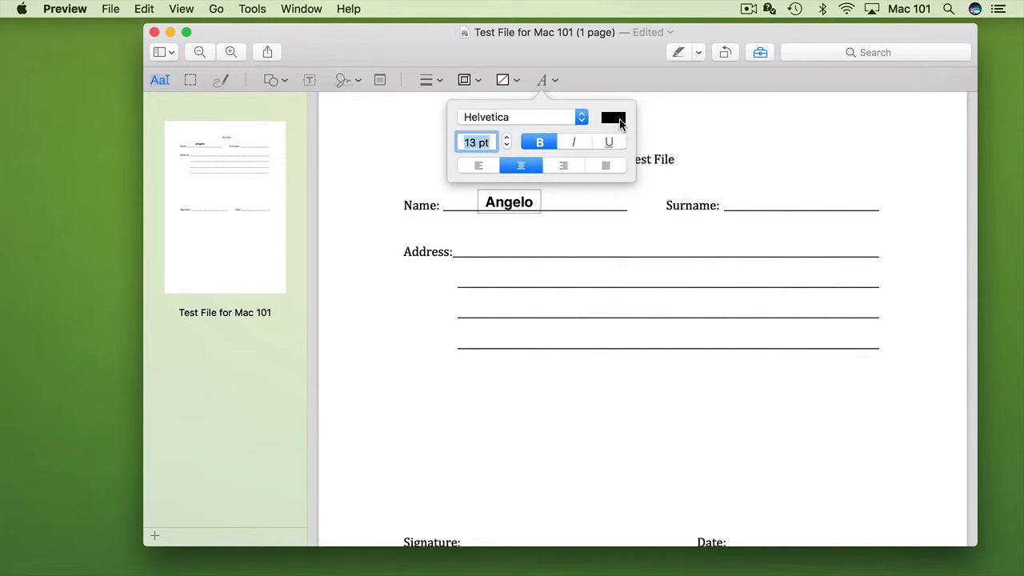
click(760, 202)
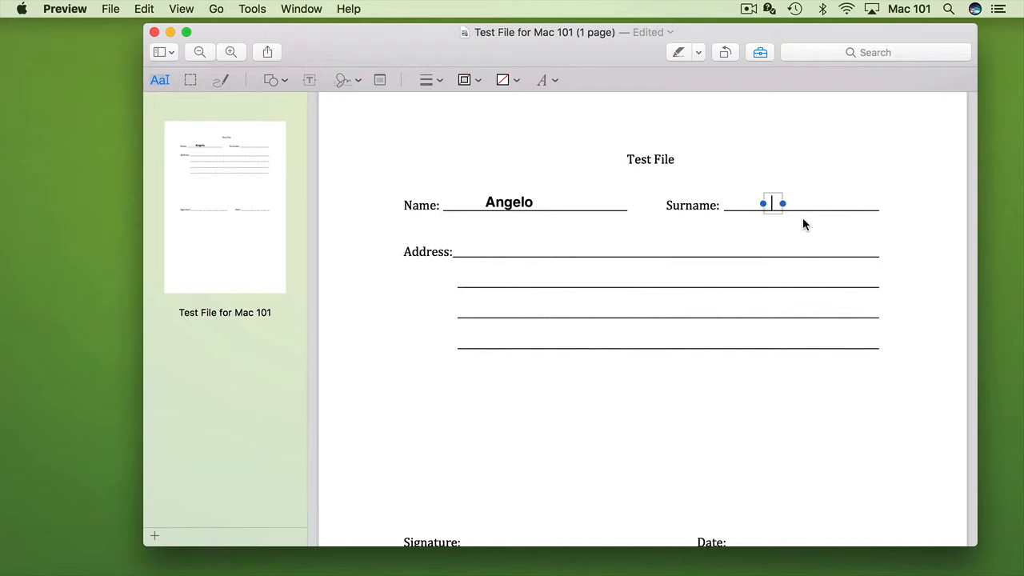
Type the person's surname, then enter 25/05/2017 as text on the Date line.
click(544, 294)
scroll(544, 293, down, 5)
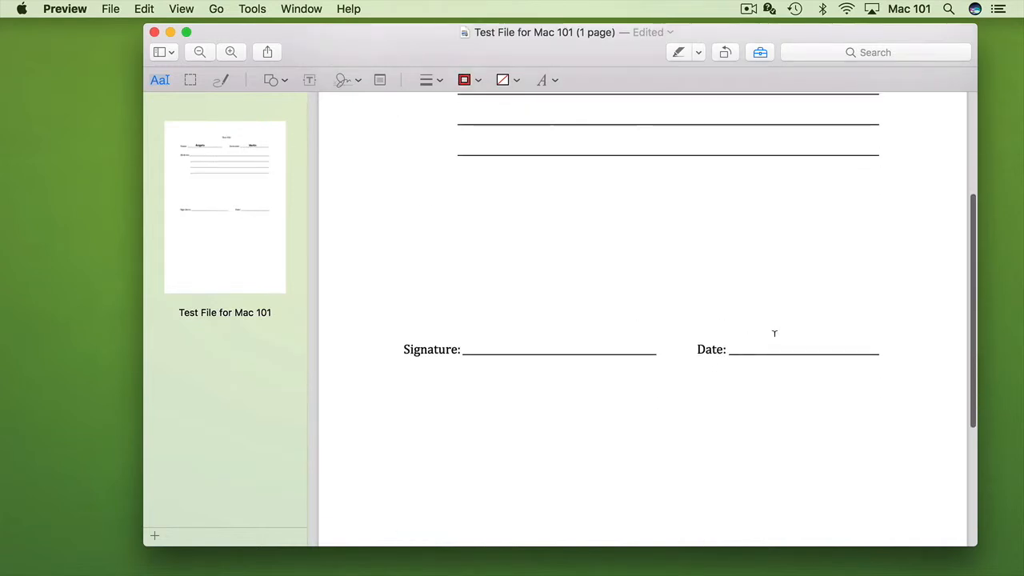
click(767, 344)
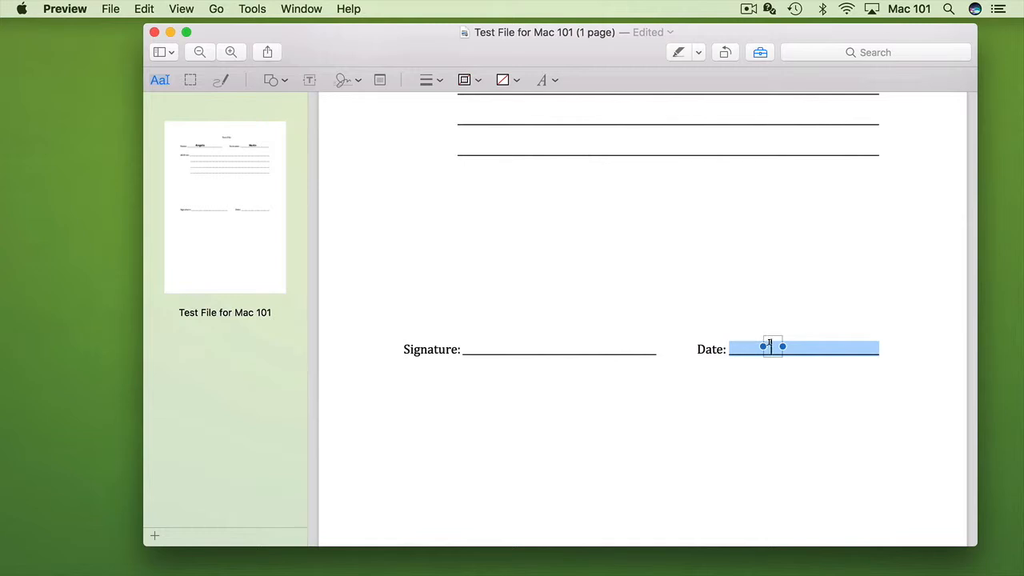
text(25/05/2017)
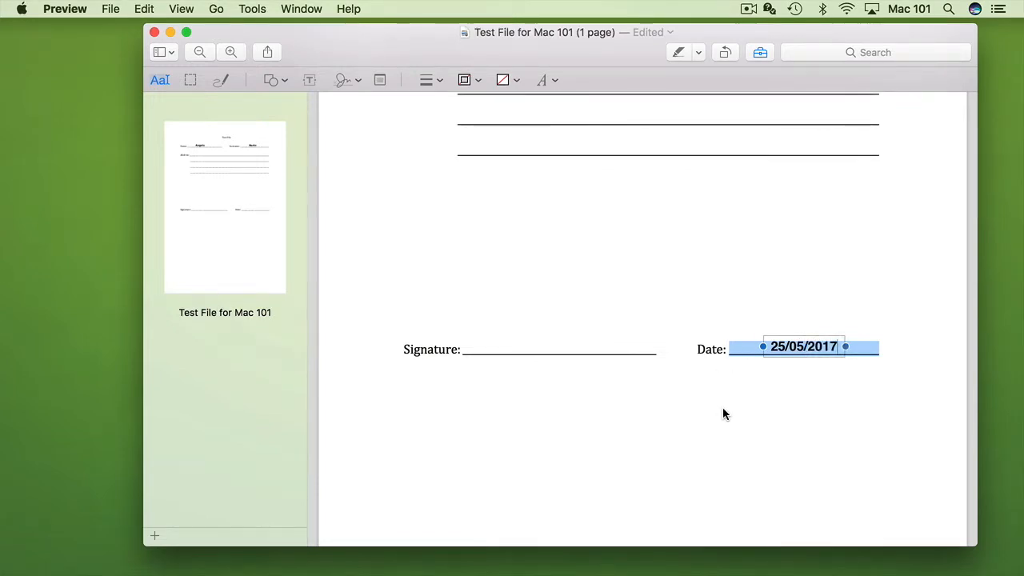
click(722, 408)
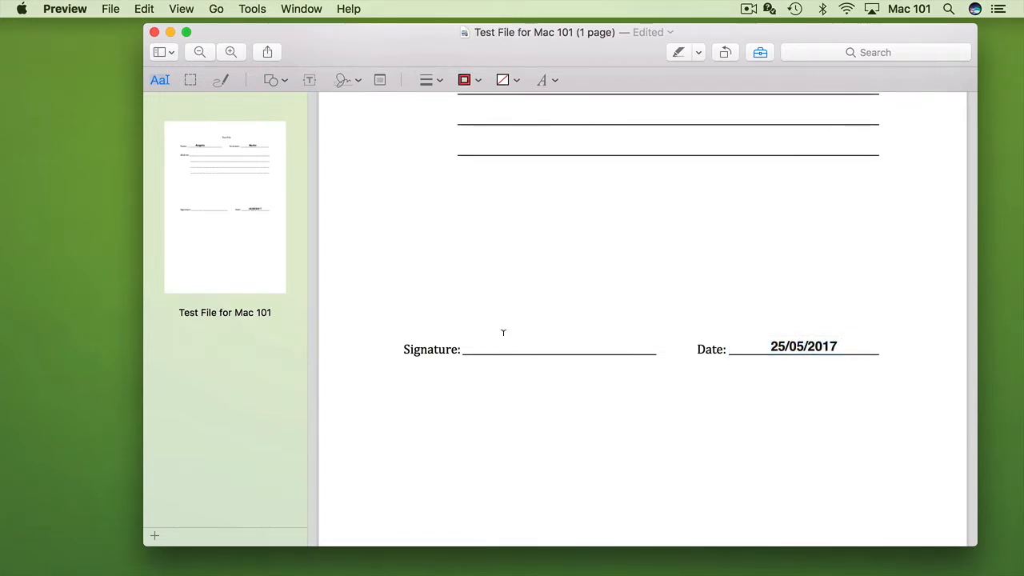
scroll(503, 331, up, 1)
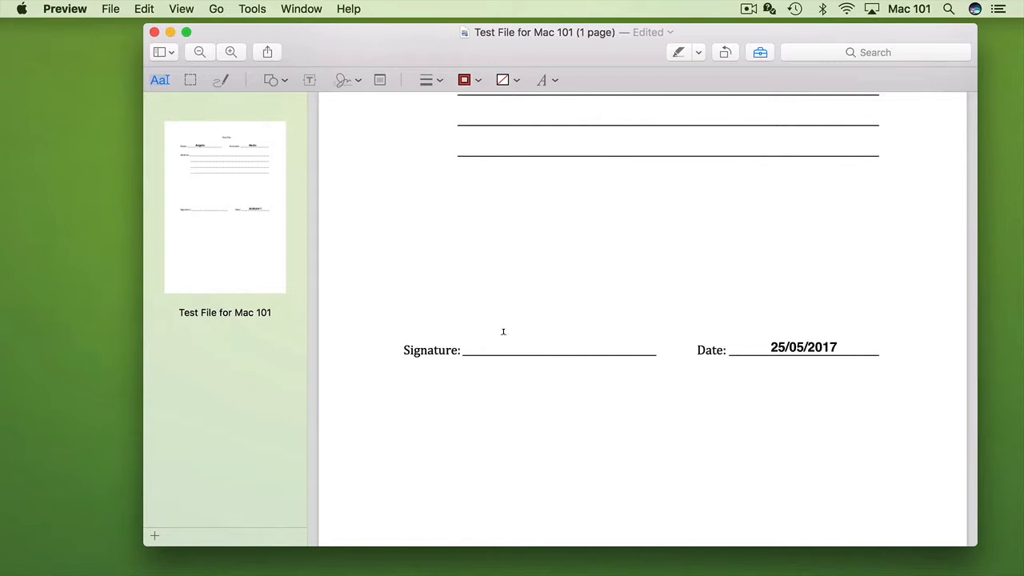
Sketch a trial trackpad signature of a scribbled A, a circle and a curved stroke.
click(357, 80)
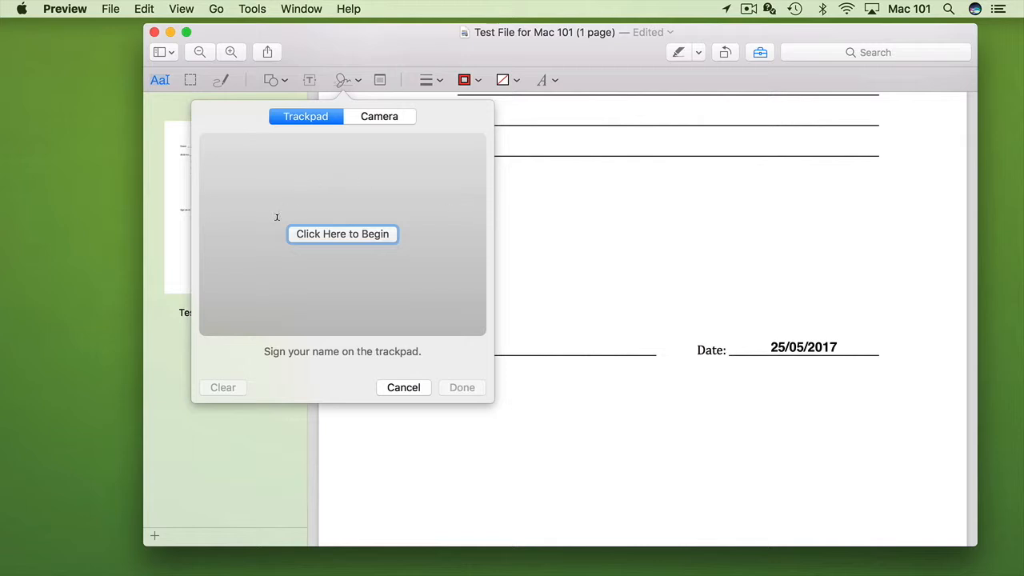
click(340, 233)
drag(352, 268, 383, 267)
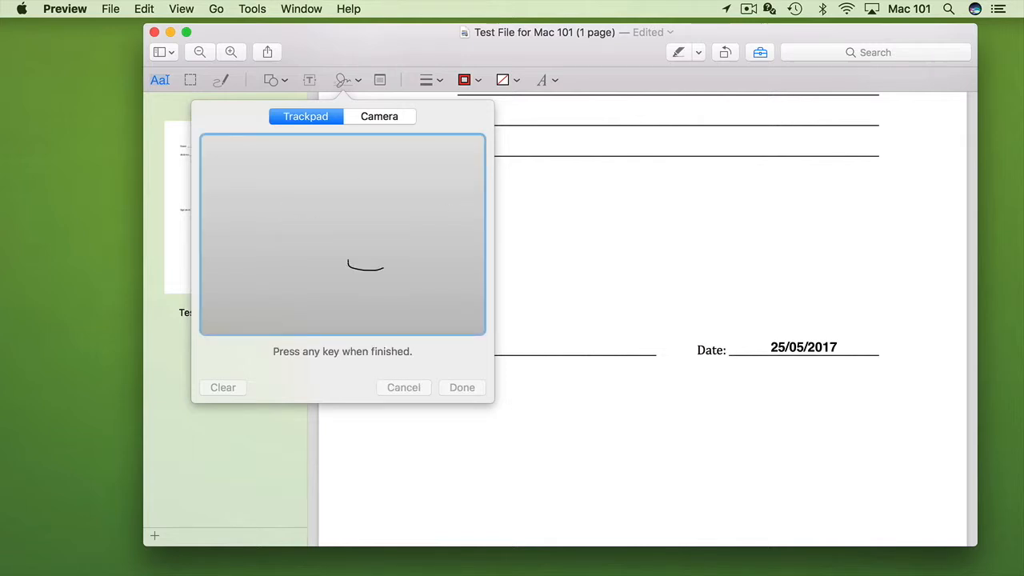
drag(291, 186, 280, 238)
drag(291, 180, 320, 253)
mouse_move(264, 224)
mouse_down()
mouse_move(312, 217)
mouse_move(280, 241)
mouse_up()
mouse_move(264, 200)
mouse_down()
mouse_move(280, 264)
mouse_move(304, 257)
mouse_move(312, 210)
mouse_move(256, 226)
mouse_up()
mouse_move(337, 217)
mouse_down()
mouse_move(365, 214)
mouse_move(359, 192)
mouse_up()
drag(347, 276, 337, 325)
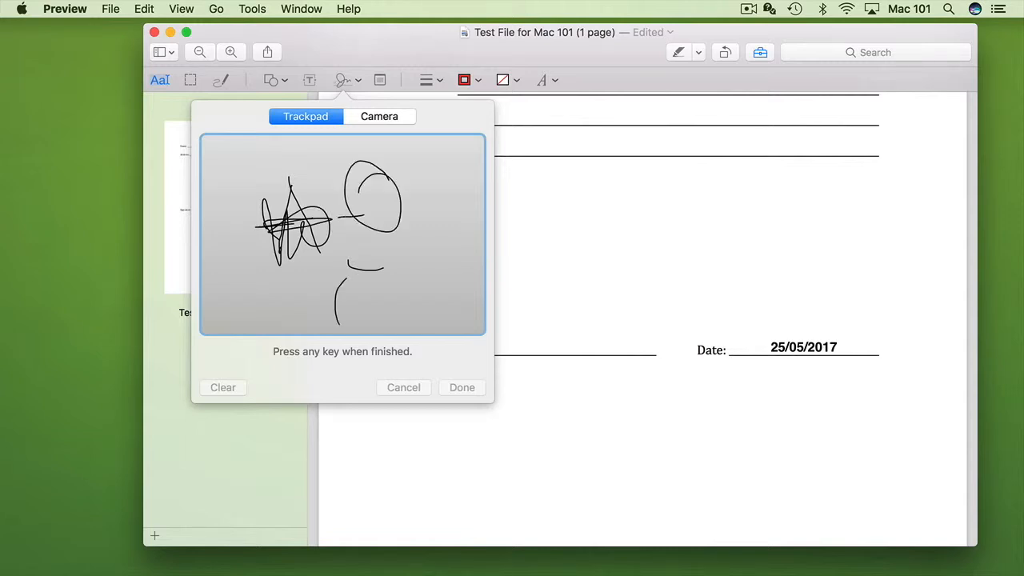
key(Return)
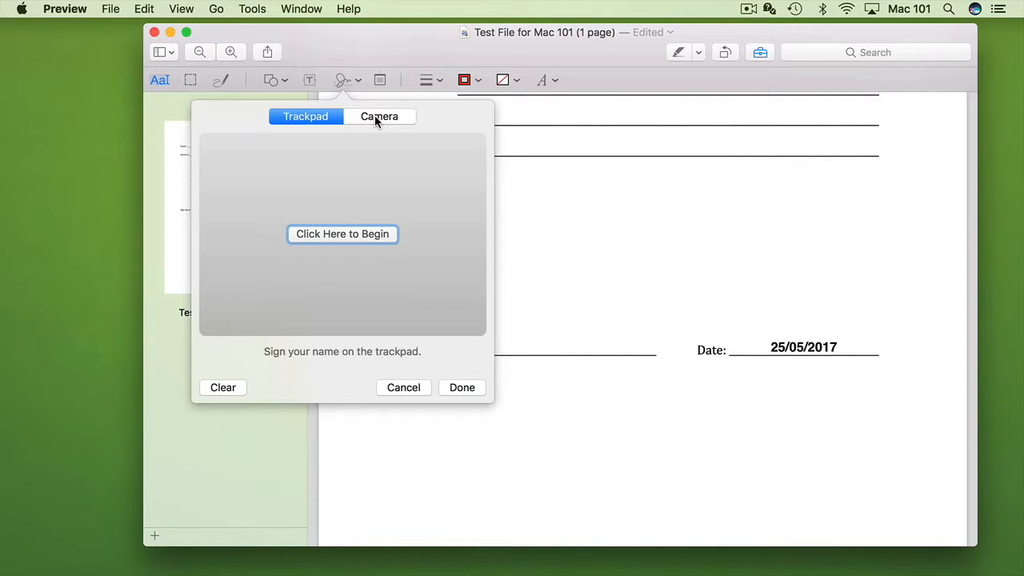
Capture the paper signature with the camera and save it to the signature list.
click(378, 116)
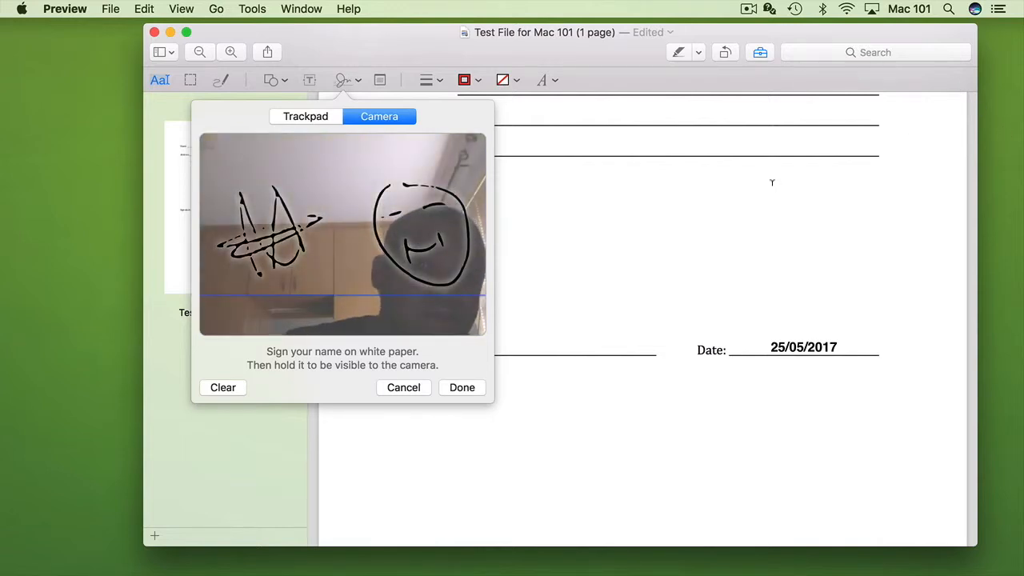
click(459, 389)
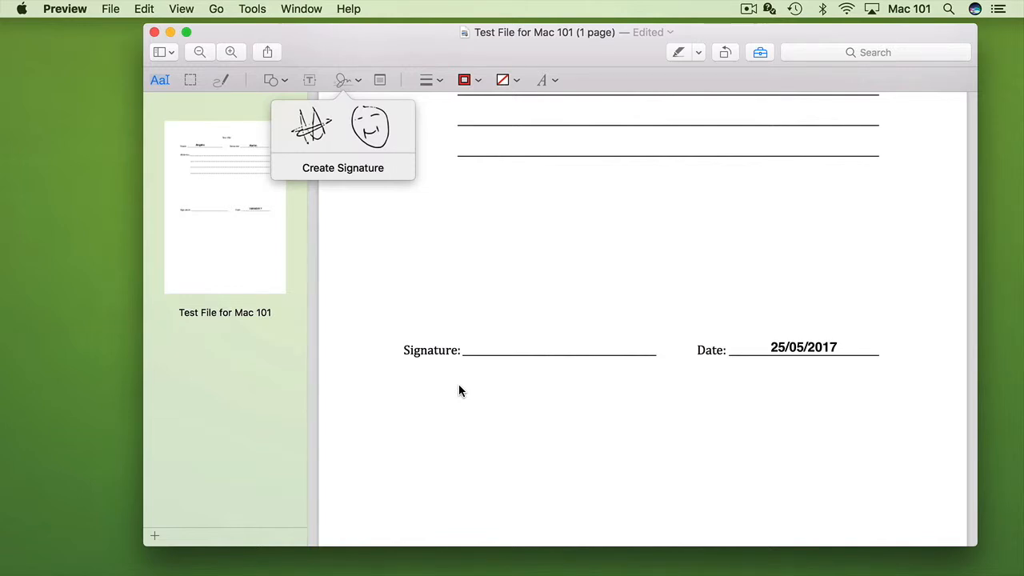
Insert the saved A-and-smiley signature, shrink it, and position it on the Signature line.
click(386, 231)
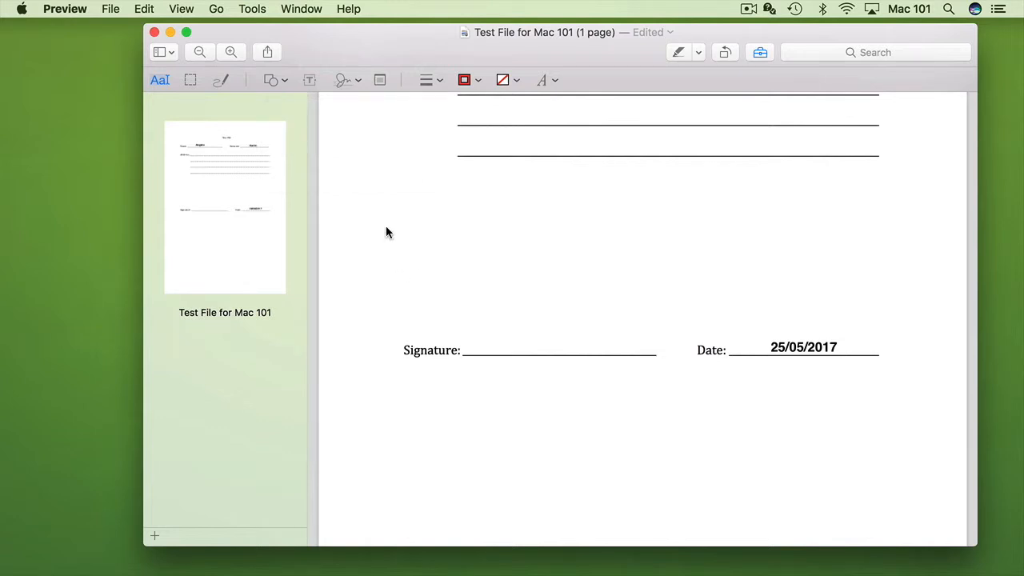
click(343, 80)
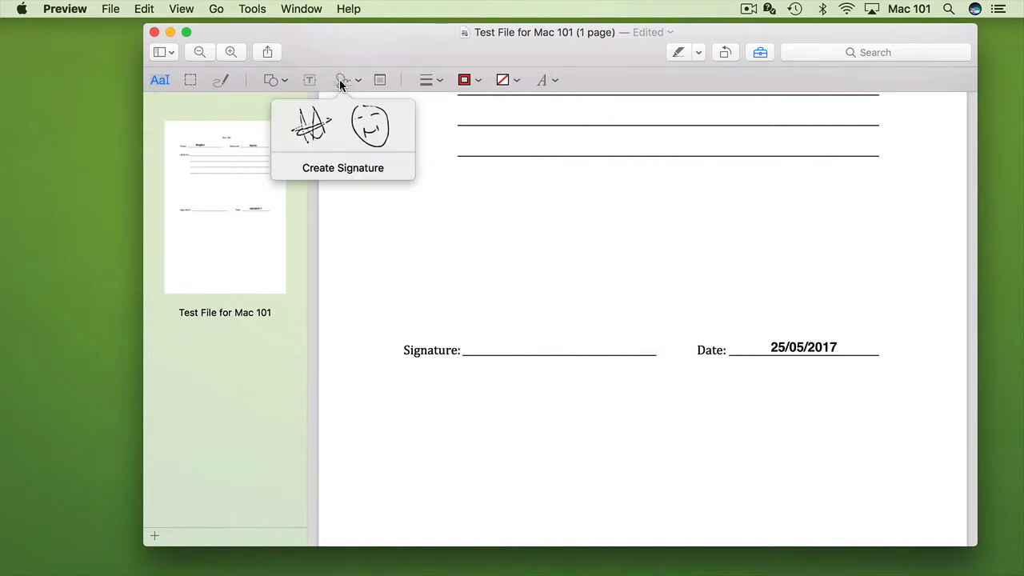
click(324, 130)
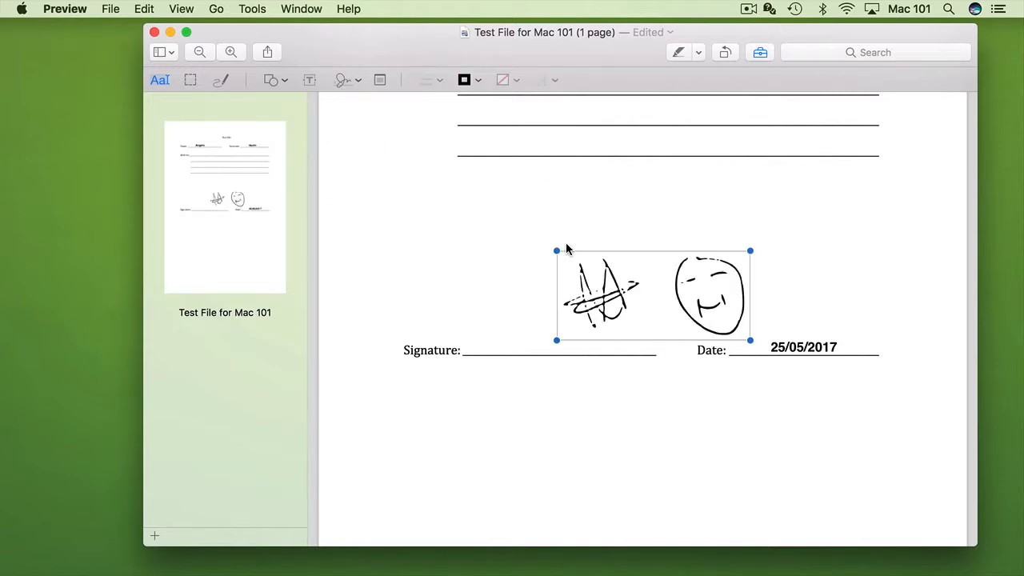
drag(557, 250, 650, 296)
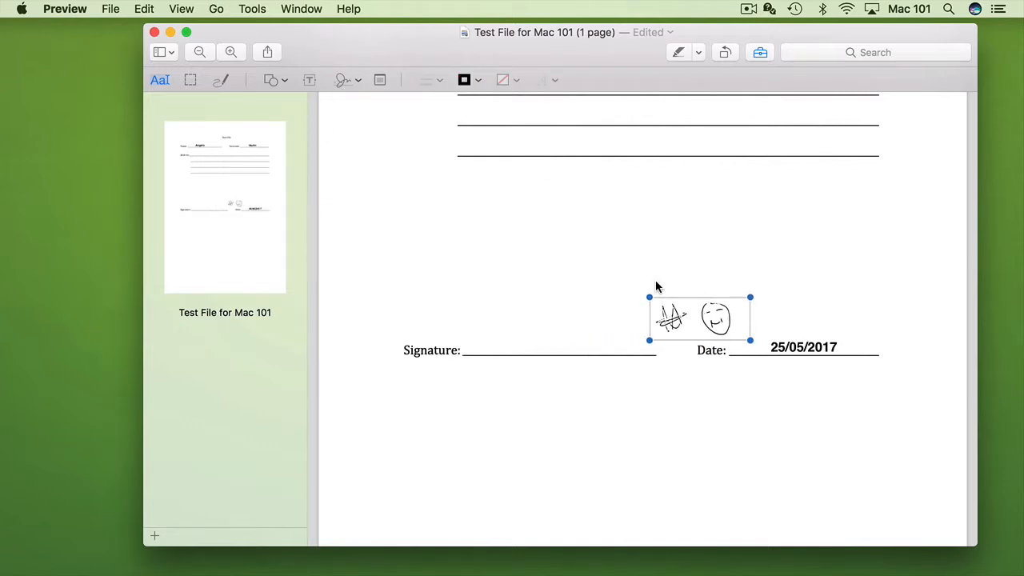
mouse_move(701, 321)
mouse_down()
mouse_move(595, 317)
mouse_move(542, 328)
mouse_move(559, 340)
mouse_up()
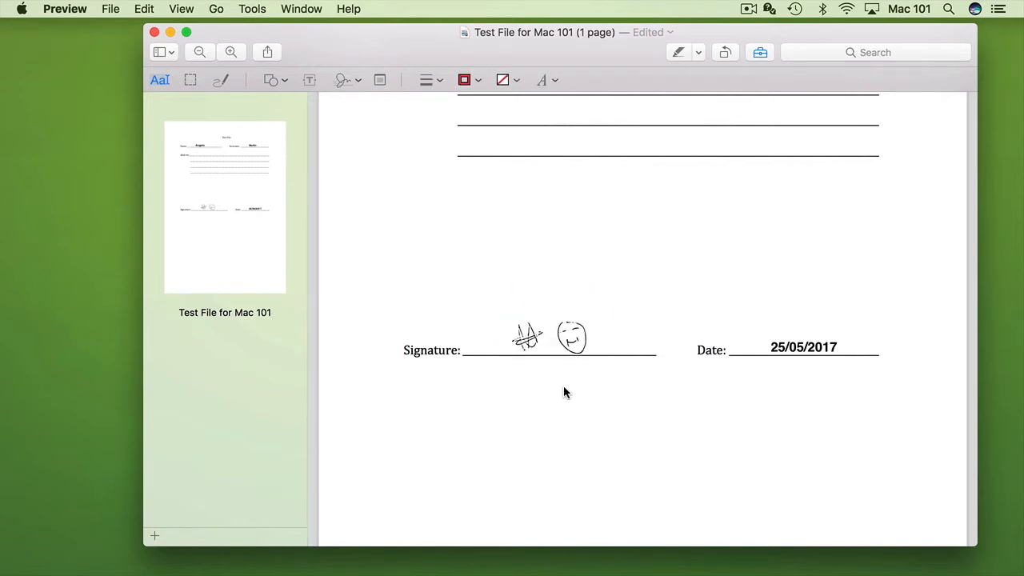